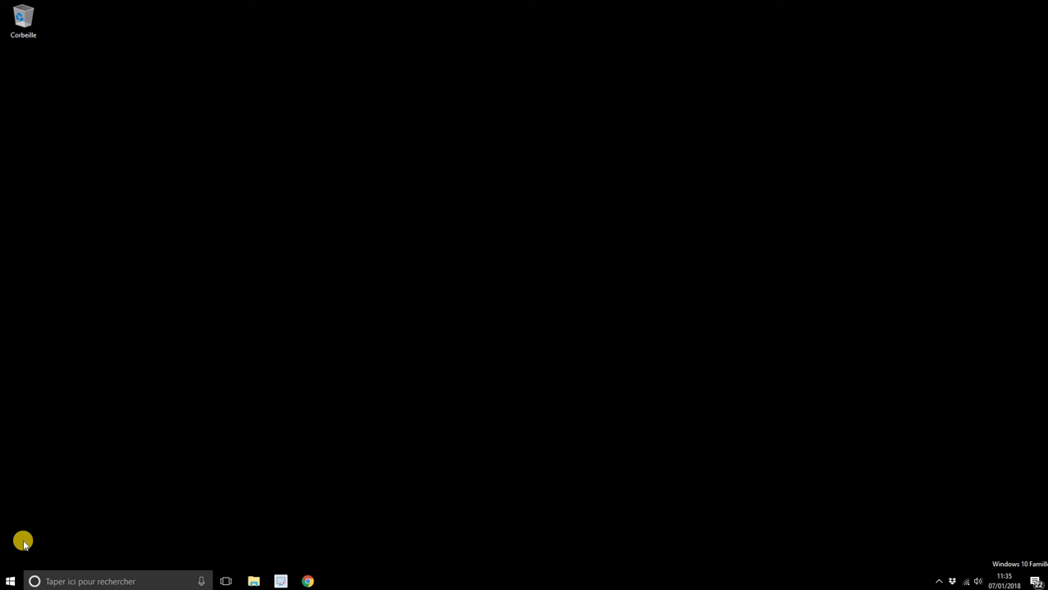
Step: Open Google Chrome and search Google for "filetype:pdf recette de cuisine"
{"action": "left_click", "coordinate": [307, 581]}
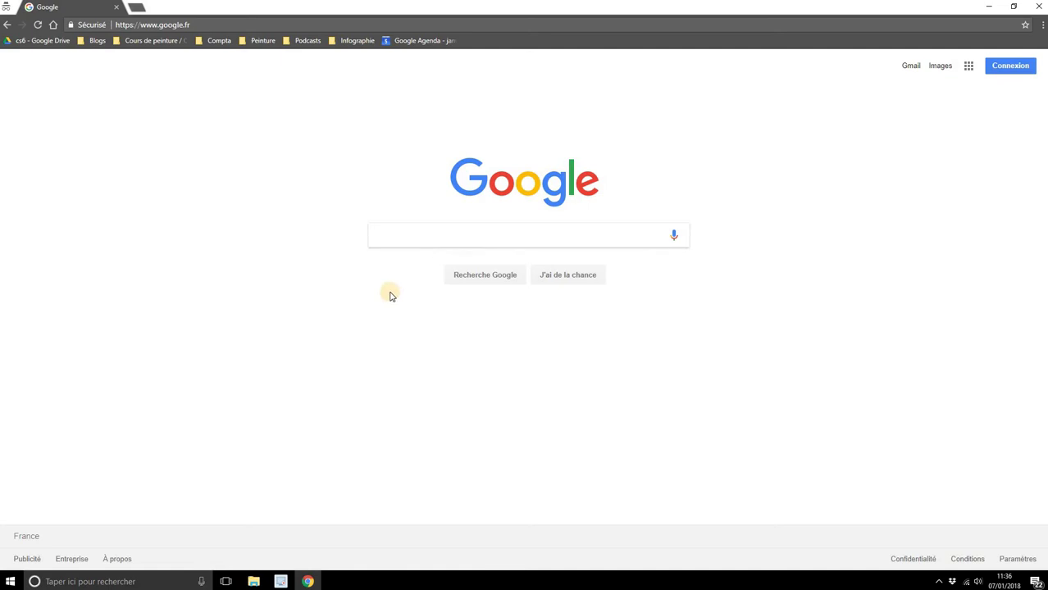
{"action": "left_click", "coordinate": [397, 236]}
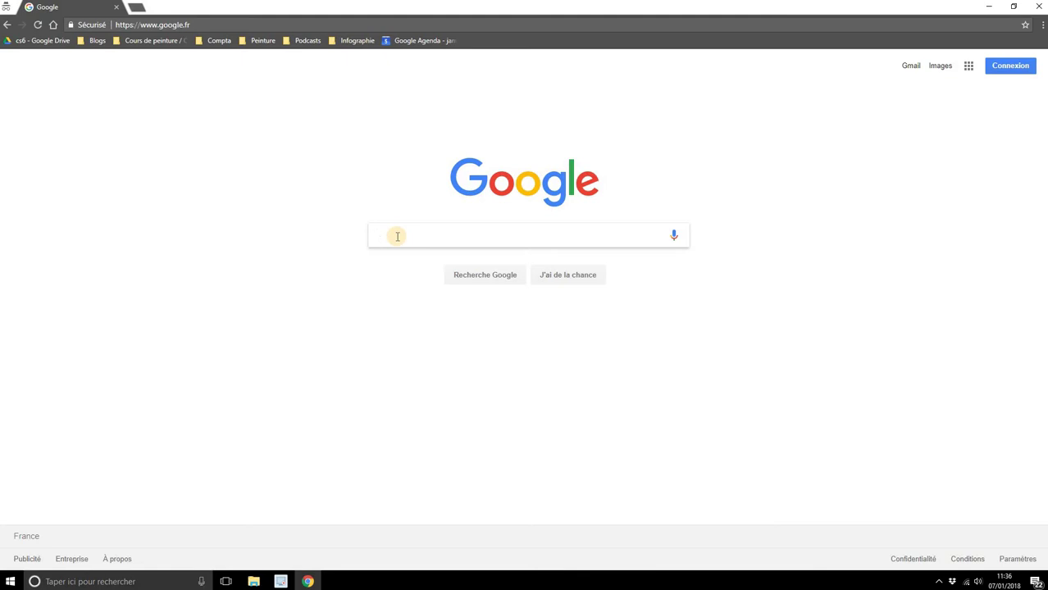
{"action": "type", "text": "filetype"}
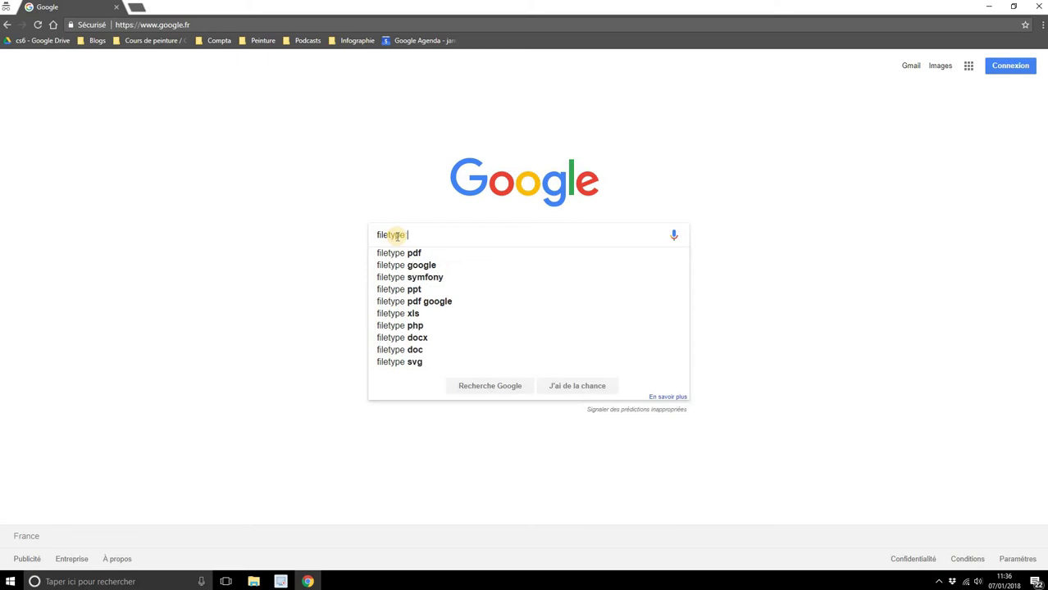
{"action": "type", "text": " pdf"}
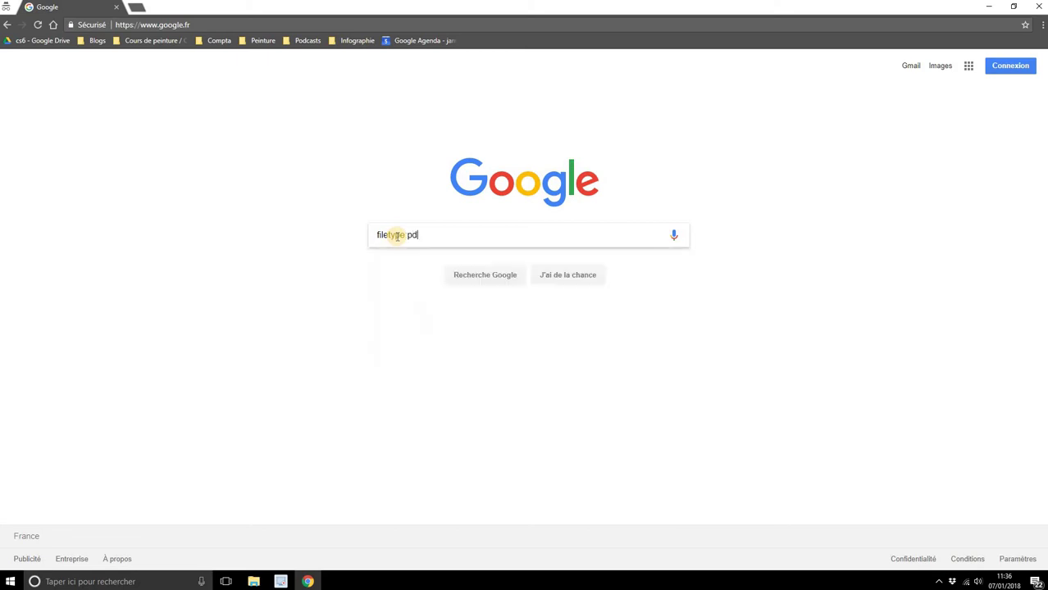
{"action": "left_click", "coordinate": [405, 235]}
{"action": "key", "text": "BackSpace"}
{"action": "type", "text": ":pdf"}
{"action": "type", "text": "recette de cuisi"}
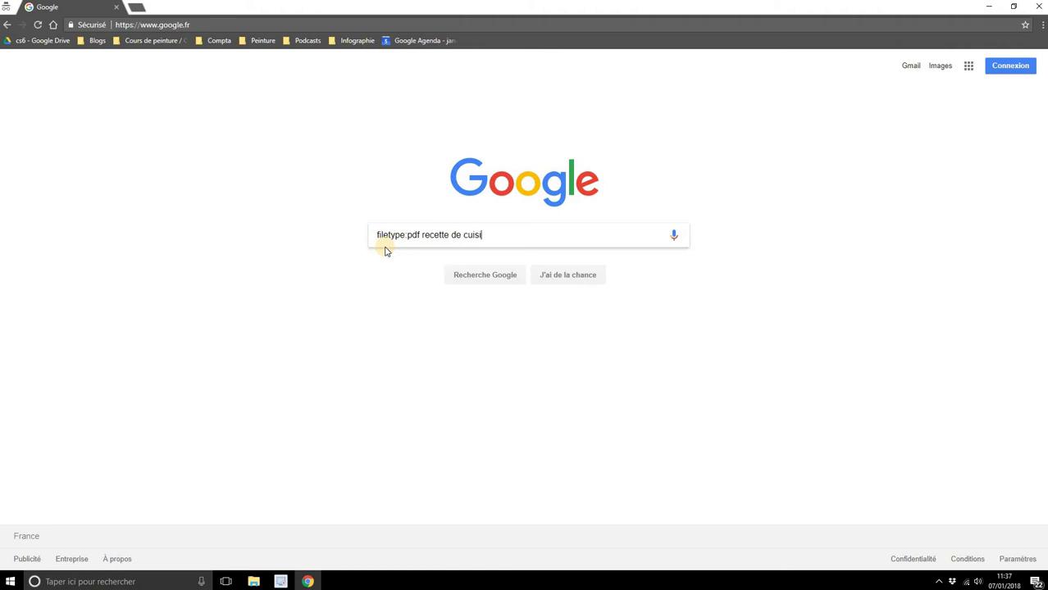
{"action": "type", "text": "ne"}
{"action": "key", "text": "Return"}
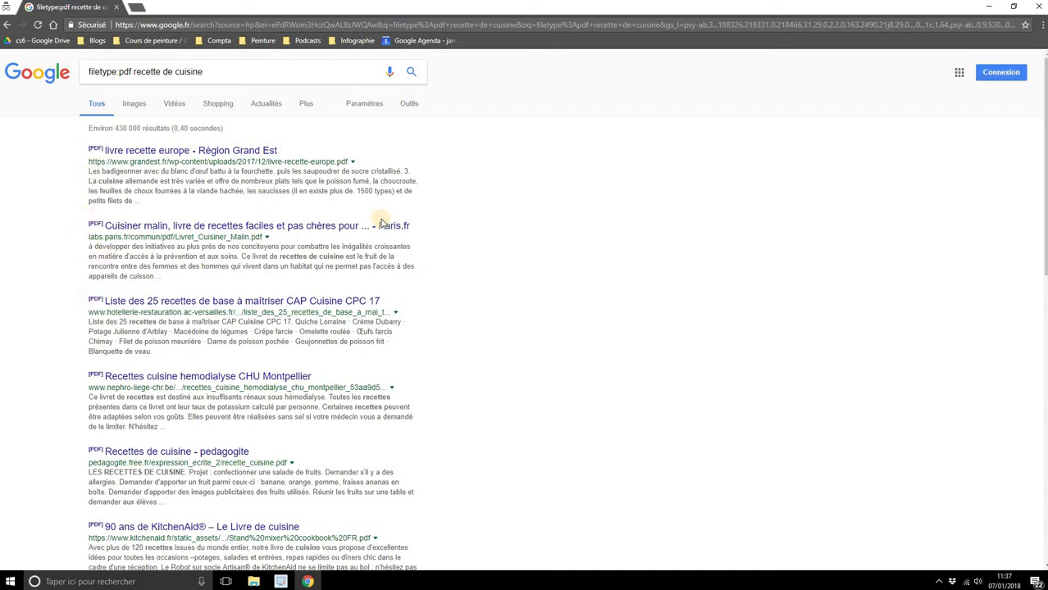
Step: Examine the recipe search results, checking the file extension in the first result's address and the query used
{"action": "left_click_drag", "start_coordinate": [295, 162], "coordinate": [350, 164]}
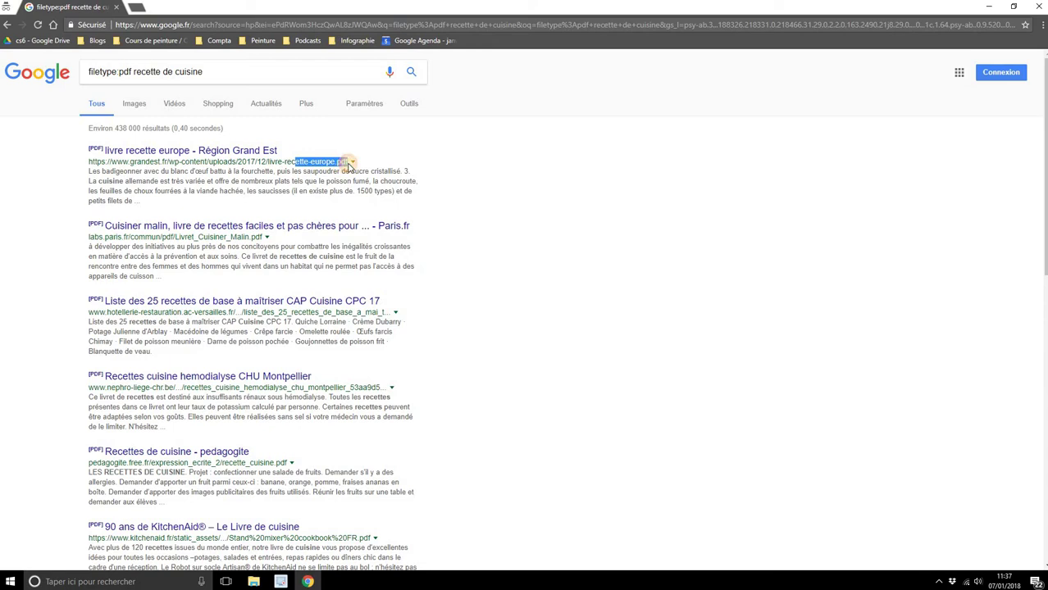
{"action": "left_click", "coordinate": [461, 169]}
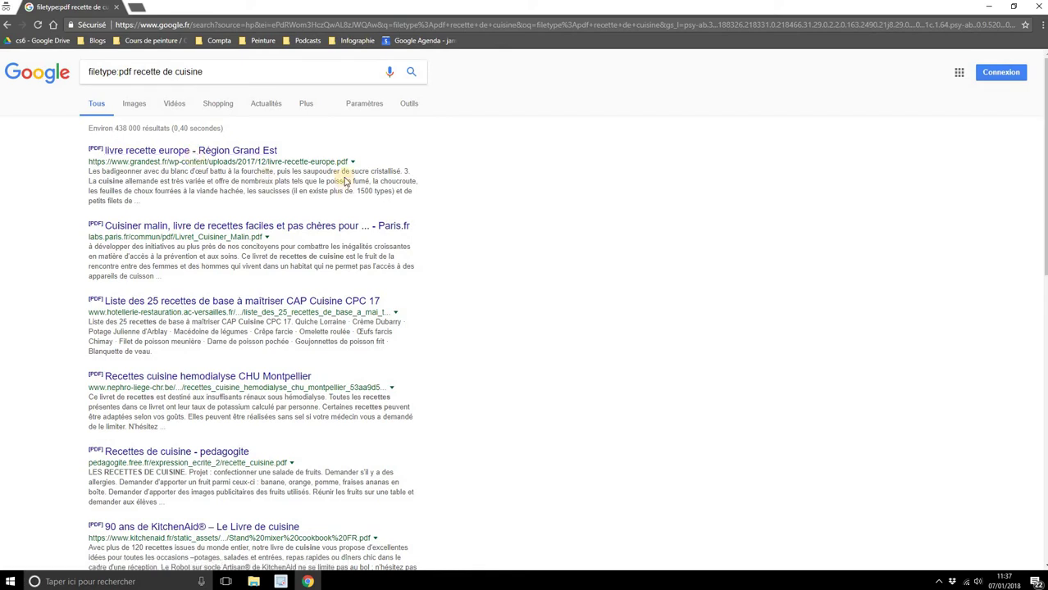
{"action": "scroll", "coordinate": [152, 172], "scroll_direction": "down", "scroll_amount": 1}
{"action": "scroll", "coordinate": [152, 164], "scroll_direction": "up", "scroll_amount": 1}
{"action": "left_click", "coordinate": [219, 70]}
{"action": "left_click", "coordinate": [604, 152]}
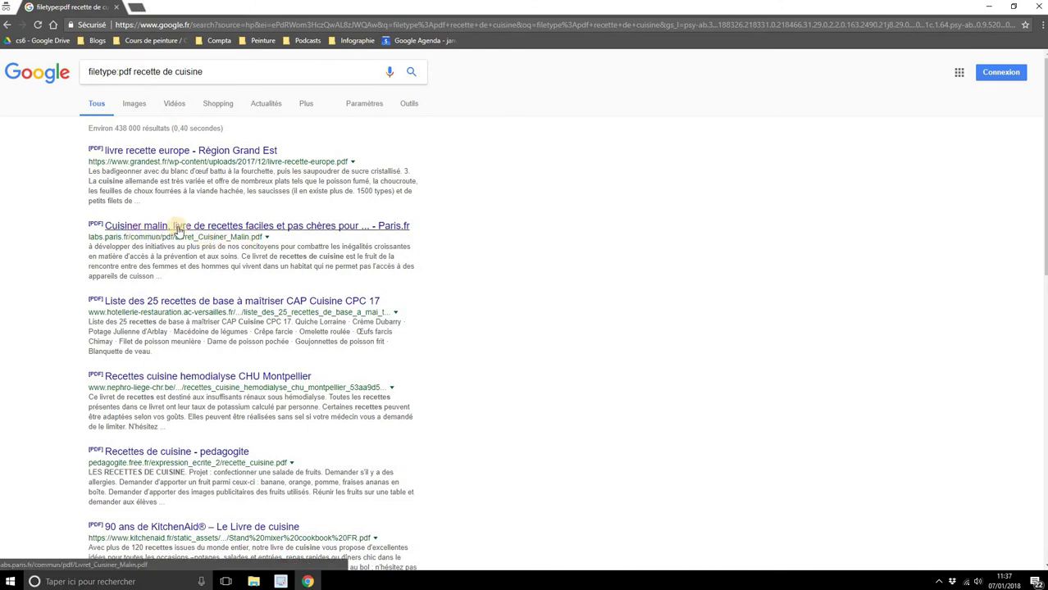
Step: Open the "Cuisiner malin" recipe booklet from Paris.fr and skim through its pages
{"action": "left_click", "coordinate": [304, 226]}
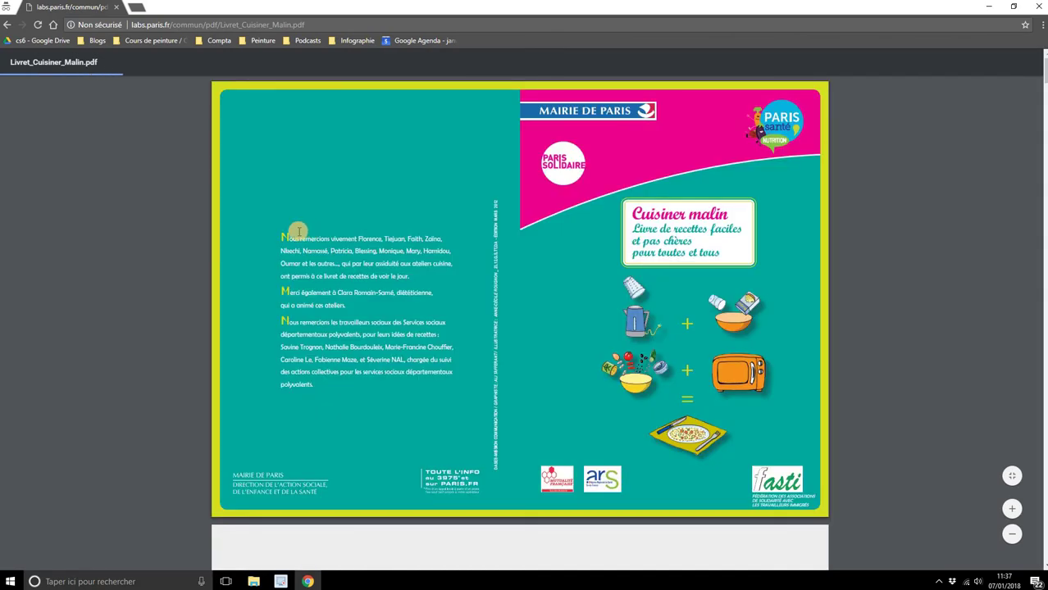
{"action": "scroll", "coordinate": [211, 293], "scroll_direction": "down", "scroll_amount": 5}
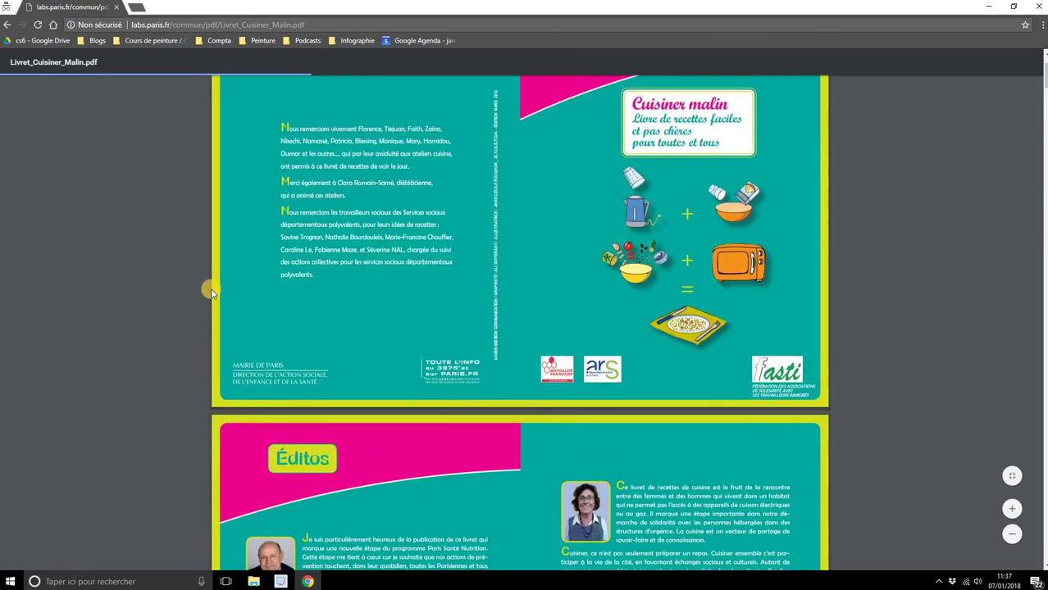
{"action": "scroll", "coordinate": [211, 293], "scroll_direction": "down", "scroll_amount": 10}
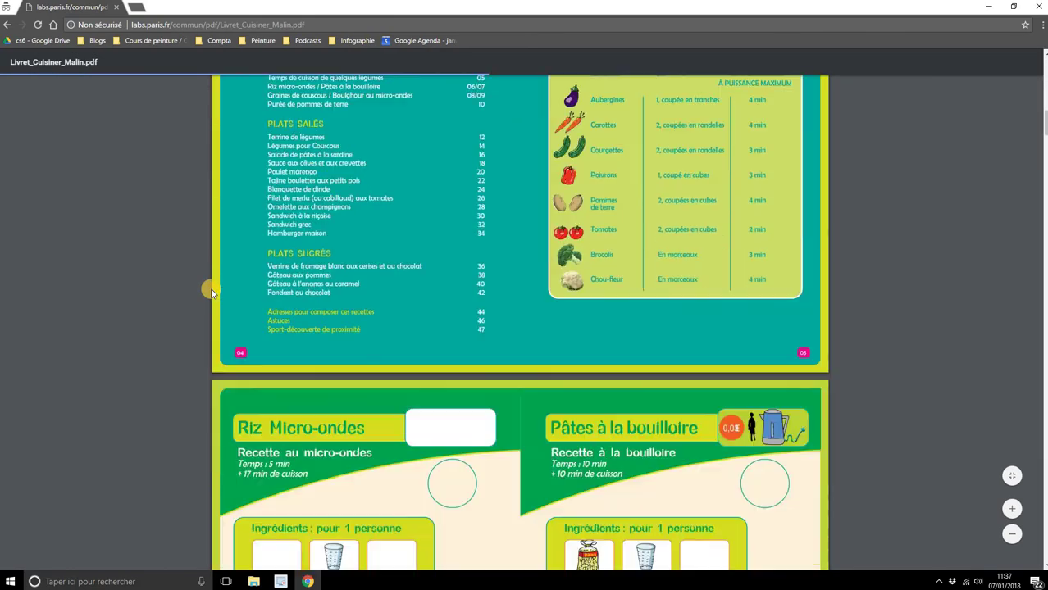
{"action": "scroll", "coordinate": [210, 292], "scroll_direction": "down", "scroll_amount": 10}
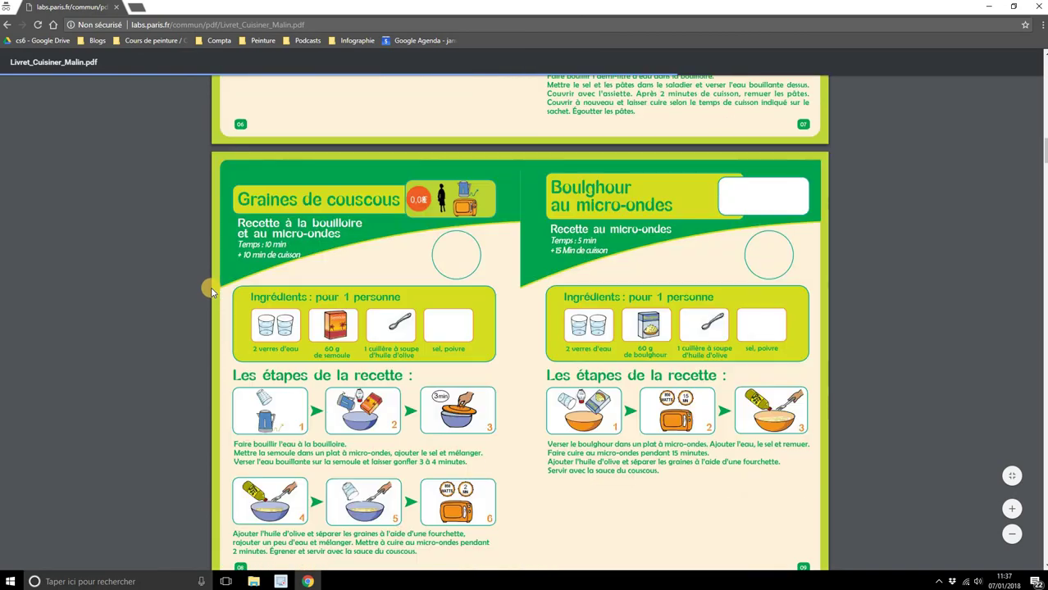
{"action": "scroll", "coordinate": [211, 291], "scroll_direction": "down", "scroll_amount": 10}
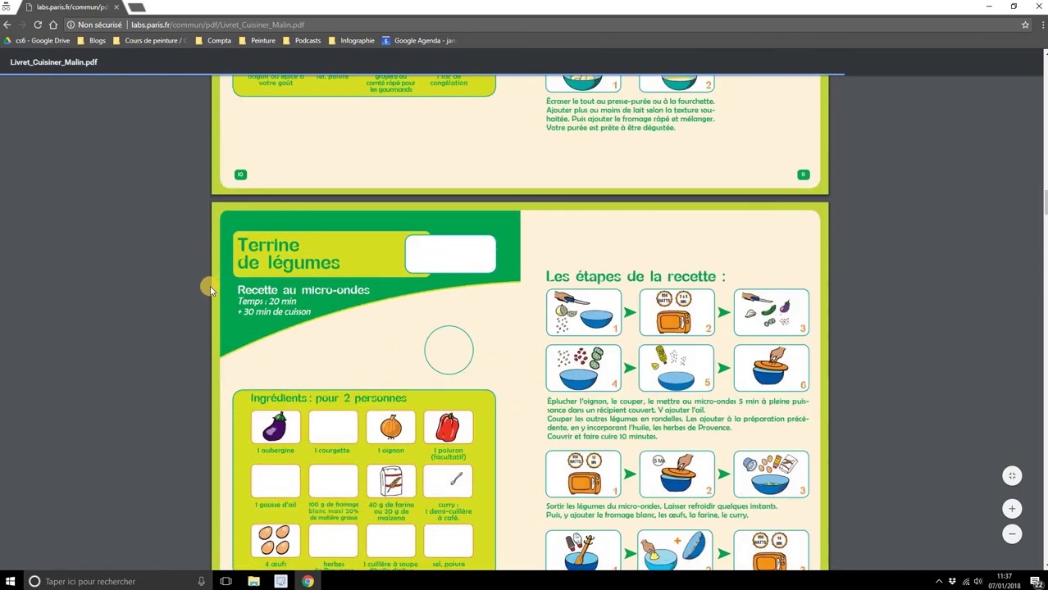
{"action": "scroll", "coordinate": [211, 290], "scroll_direction": "down", "scroll_amount": 10}
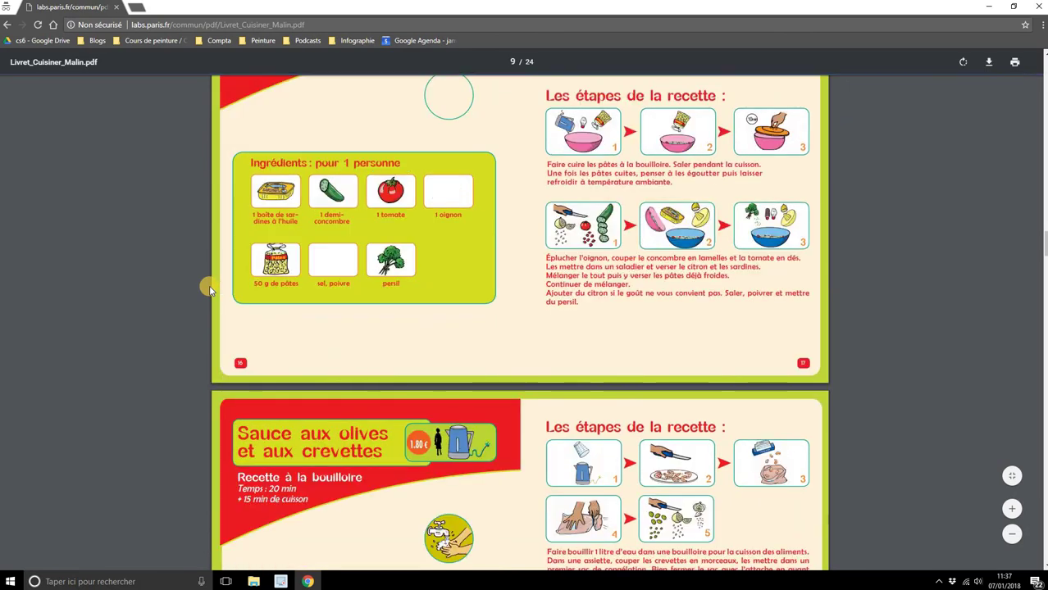
{"action": "scroll", "coordinate": [211, 290], "scroll_direction": "down", "scroll_amount": 3}
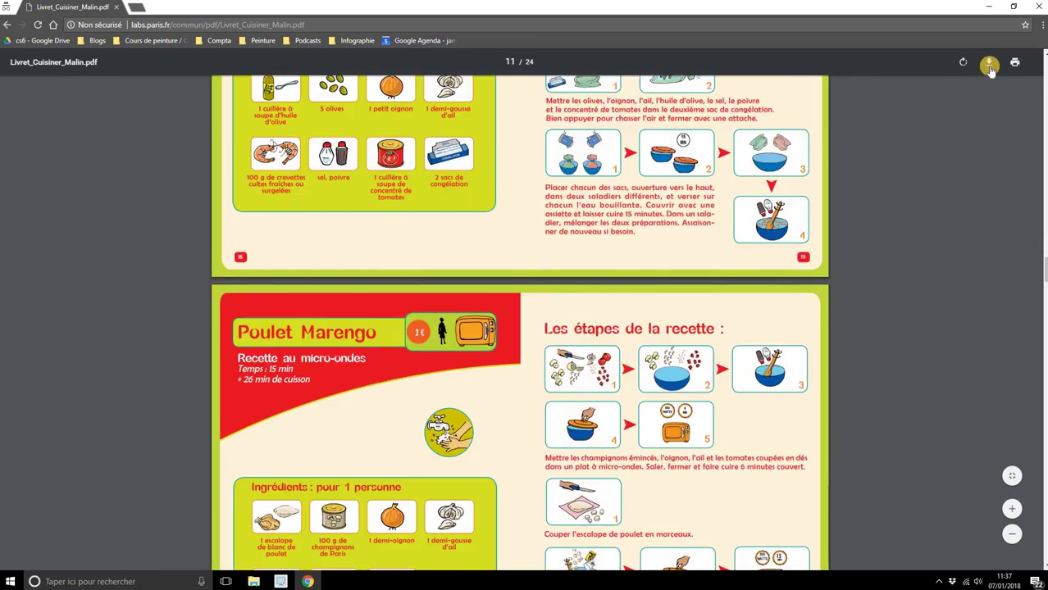
Step: Download the recipe booklet to the Bureau folder as the PDF file Livret_Cuisiner_Malin and dismiss the download notification
{"action": "left_click", "coordinate": [988, 66]}
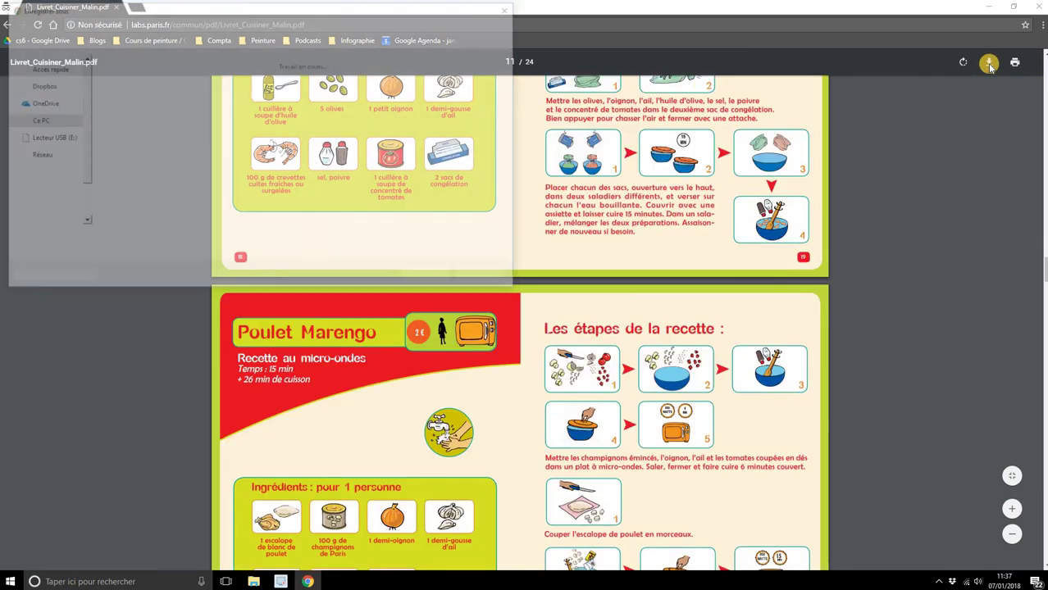
{"action": "left_click", "coordinate": [57, 112]}
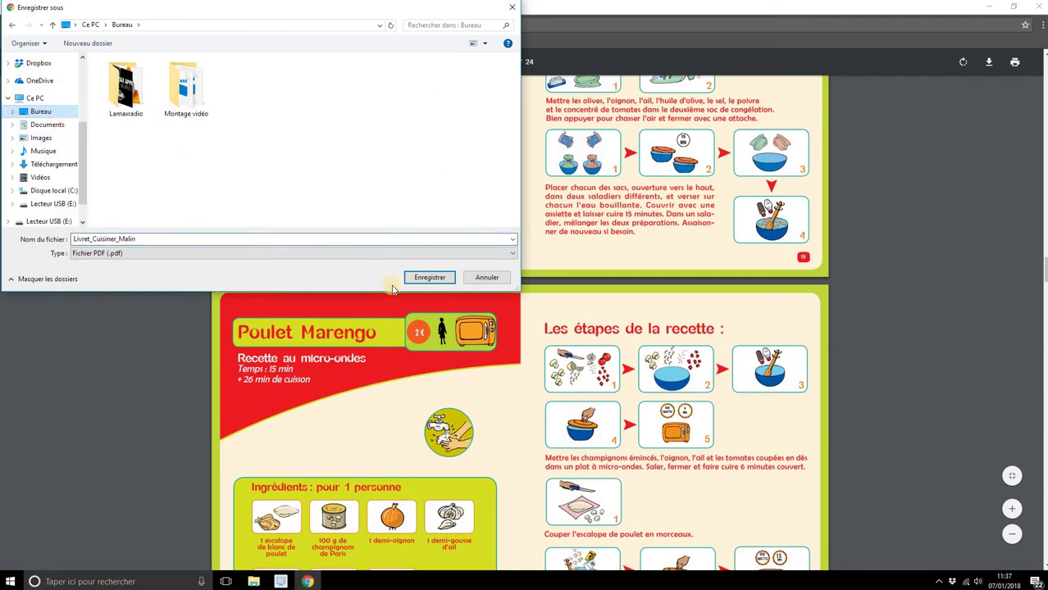
{"action": "left_click", "coordinate": [428, 277]}
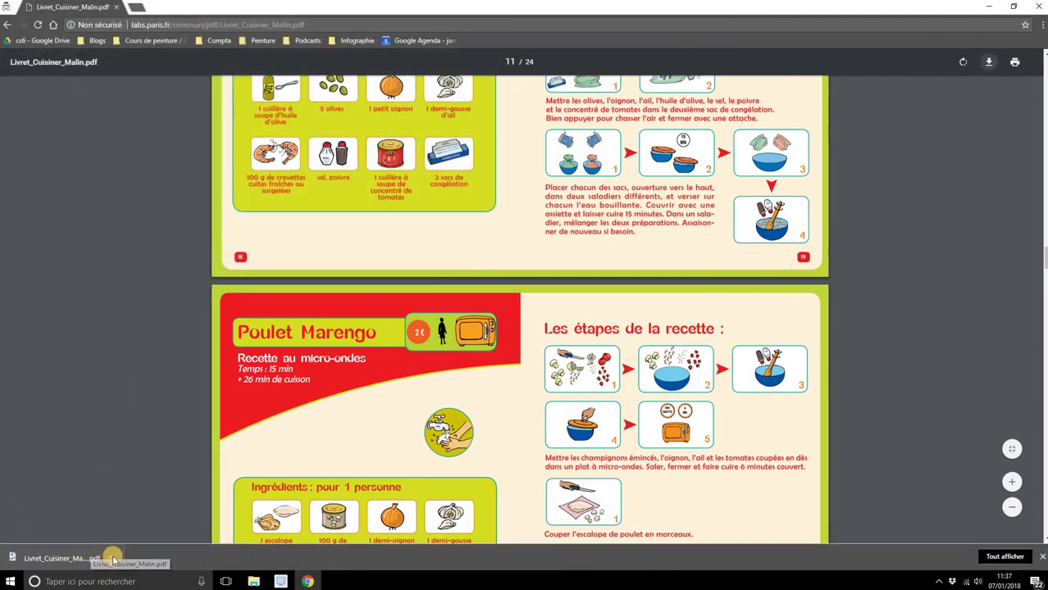
{"action": "left_click", "coordinate": [1040, 561]}
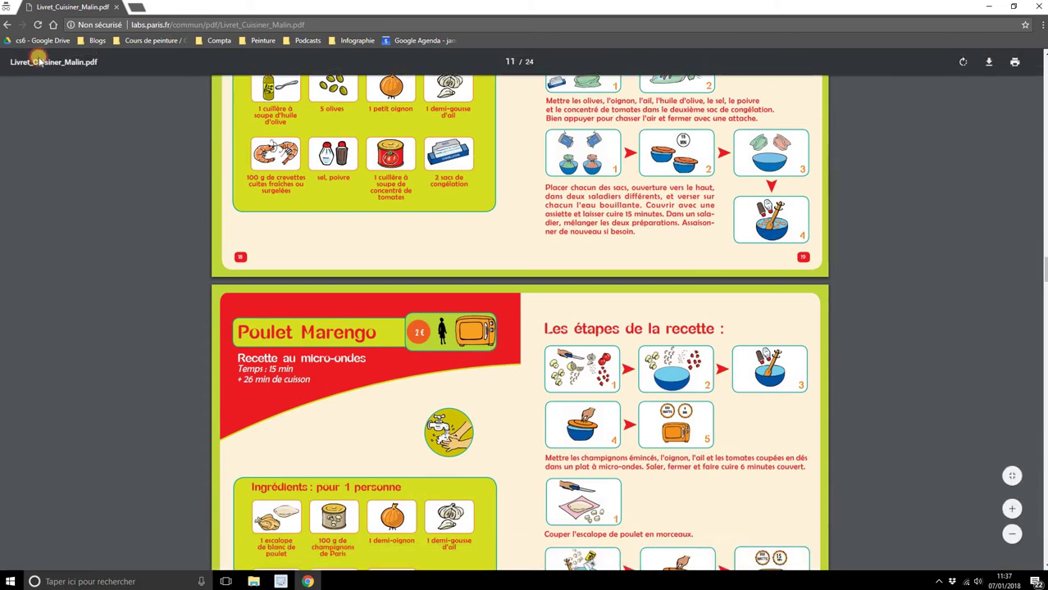
Step: Return to the search results and change the query to "filetype:pdf apprendre la guitare", keeping the PDF filter
{"action": "left_click", "coordinate": [7, 27]}
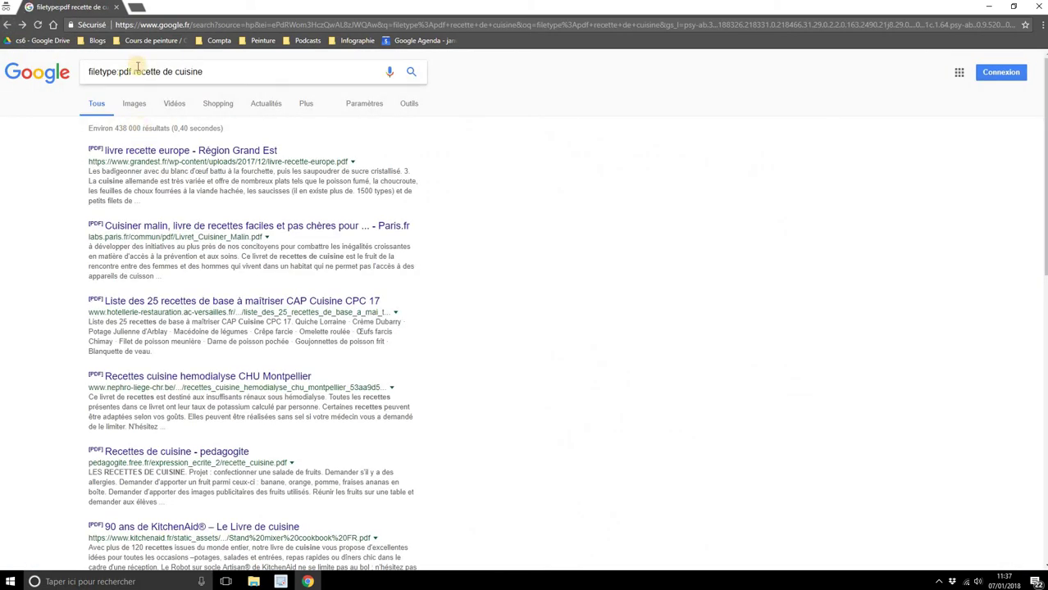
{"action": "left_click_drag", "start_coordinate": [134, 73], "coordinate": [222, 65]}
{"action": "left_click", "coordinate": [531, 170]}
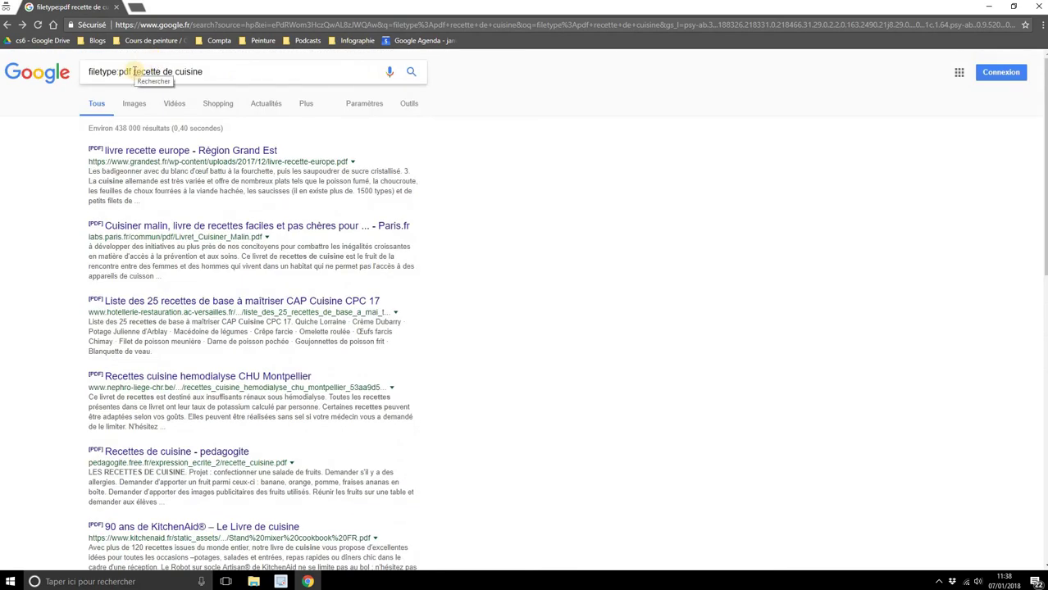
{"action": "left_click_drag", "start_coordinate": [133, 71], "coordinate": [259, 72]}
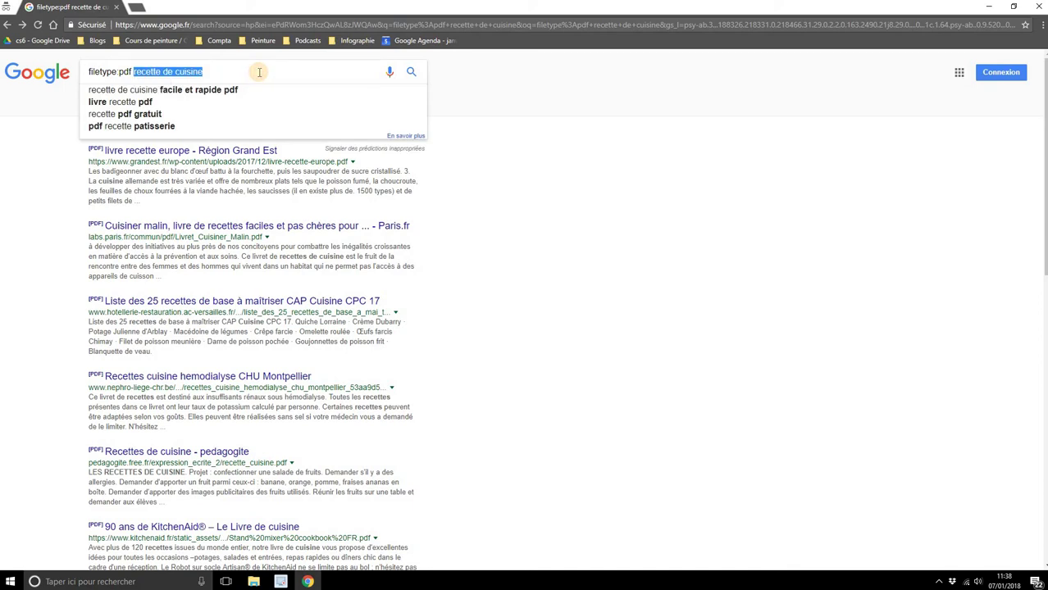
{"action": "type", "text": "apprendre la g"}
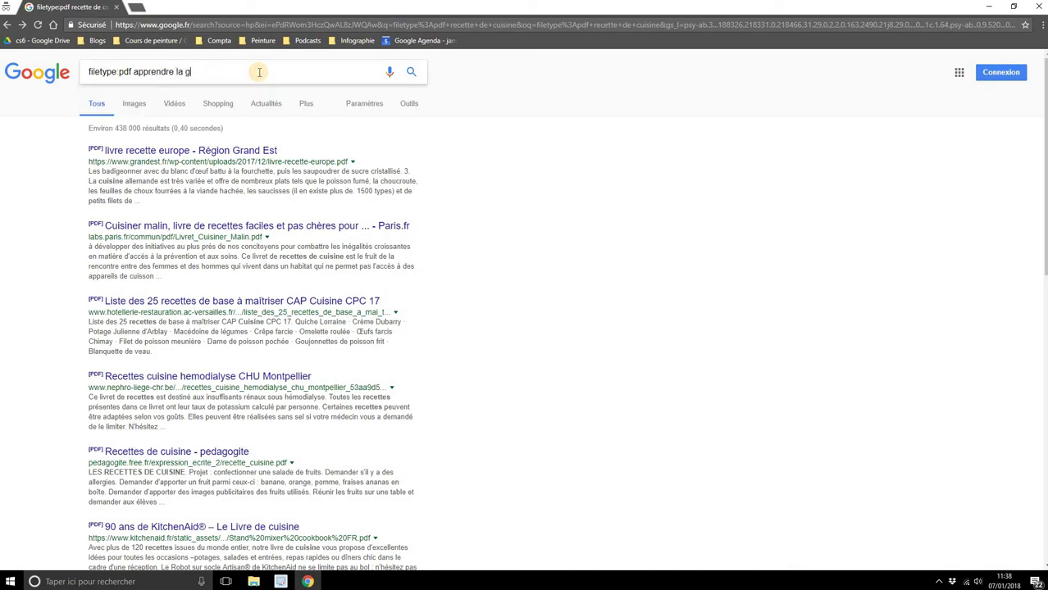
{"action": "type", "text": "uitare"}
{"action": "key", "text": "Return"}
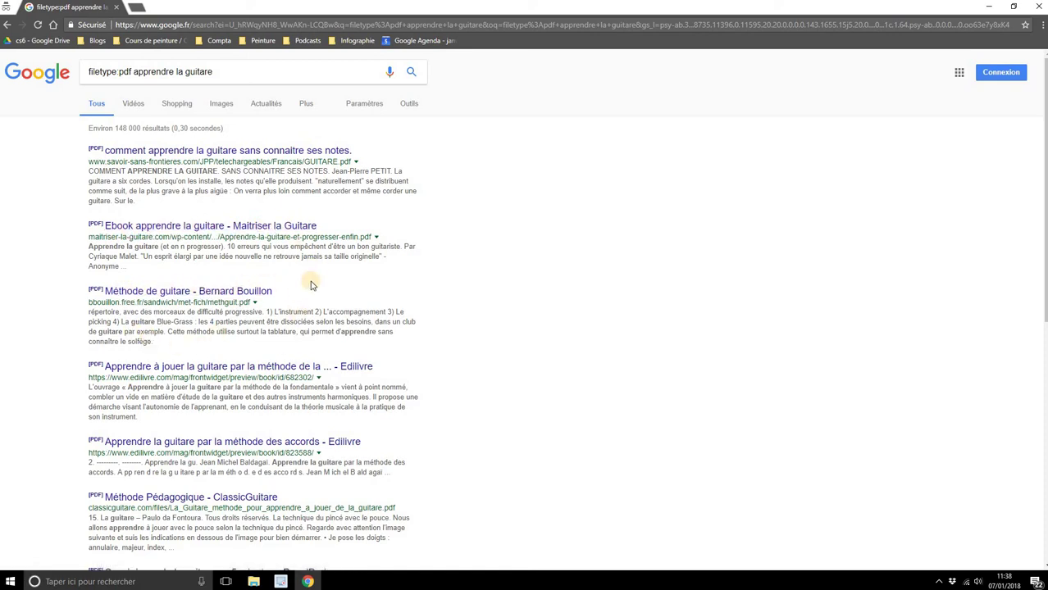
Step: Skim the PDF "comment apprendre la guitare sans connaitre ses notes", return to the results and close the browser
{"action": "left_click", "coordinate": [261, 150]}
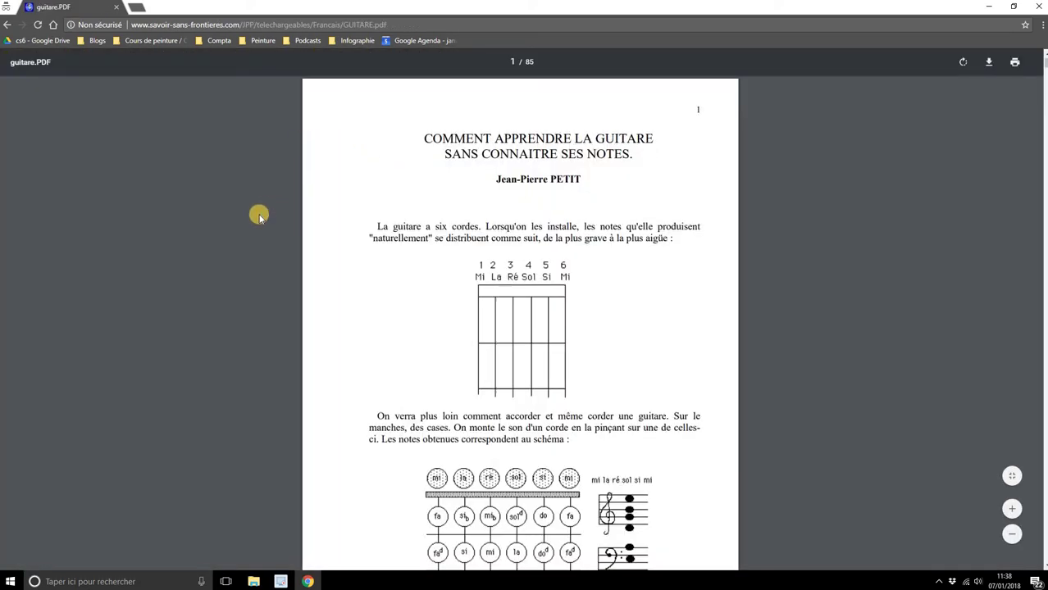
{"action": "scroll", "coordinate": [258, 215], "scroll_direction": "down", "scroll_amount": 20}
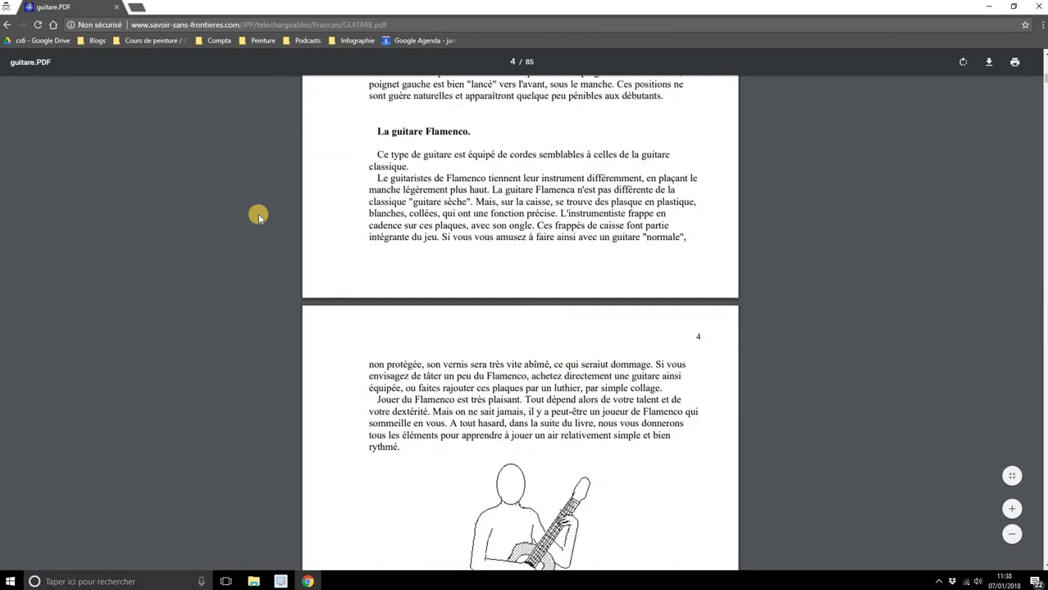
{"action": "scroll", "coordinate": [258, 216], "scroll_direction": "down", "scroll_amount": 20}
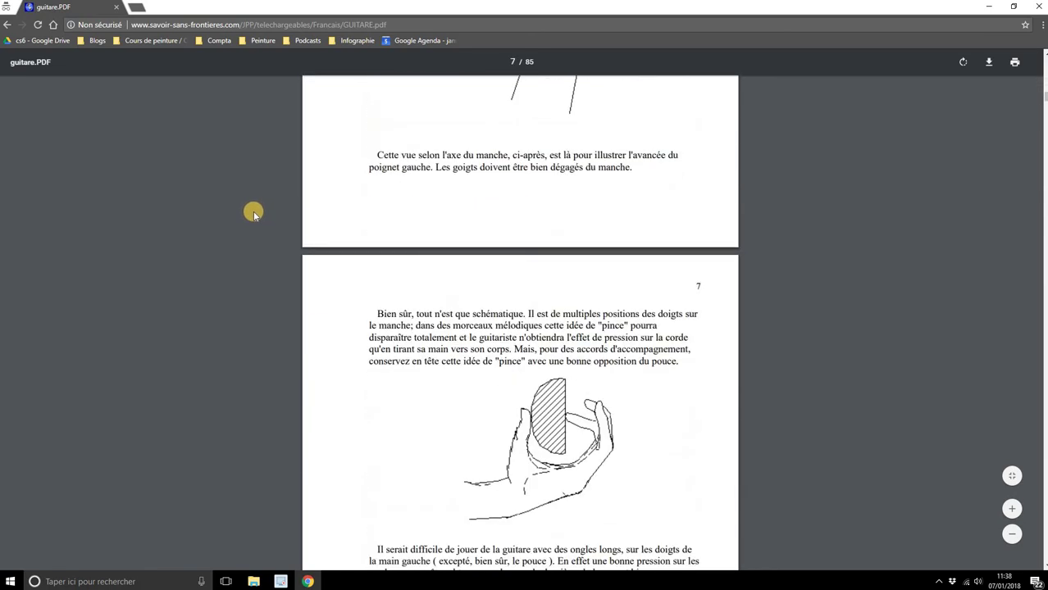
{"action": "scroll", "coordinate": [254, 211], "scroll_direction": "down", "scroll_amount": 15}
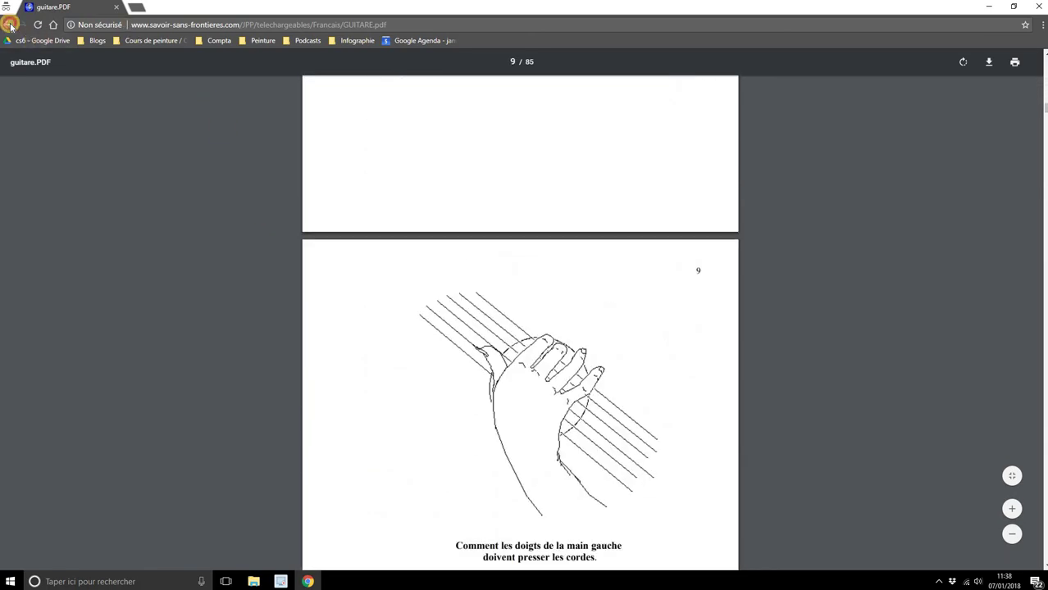
{"action": "left_click", "coordinate": [9, 25]}
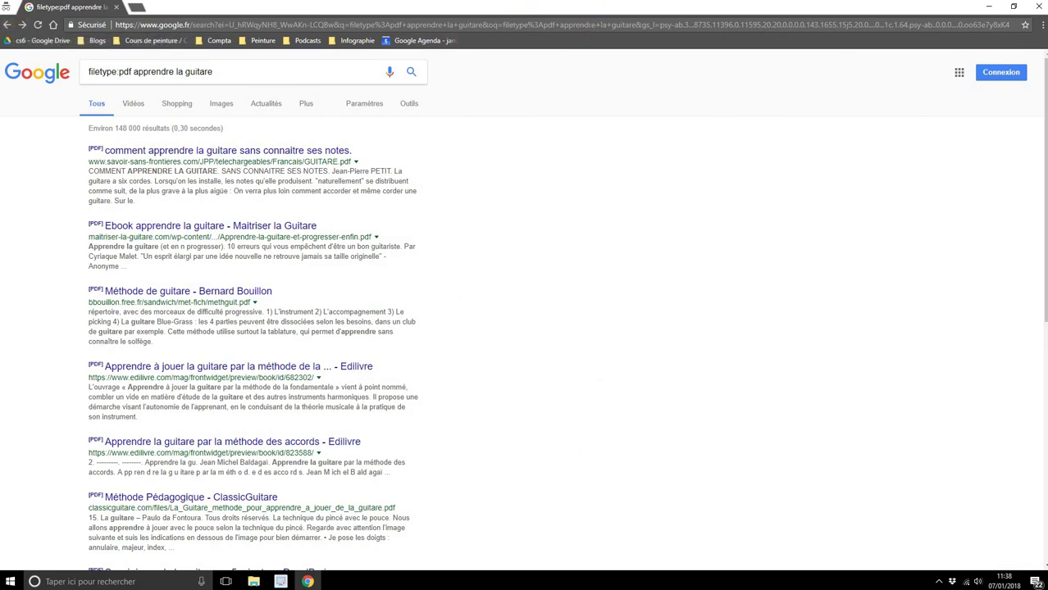
{"action": "left_click", "coordinate": [1038, 10]}
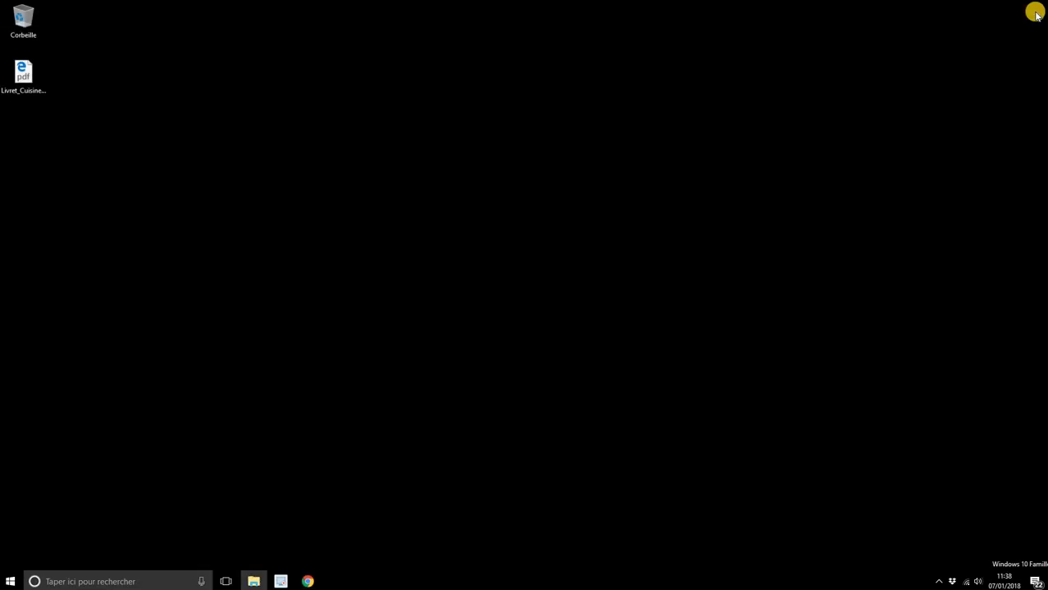